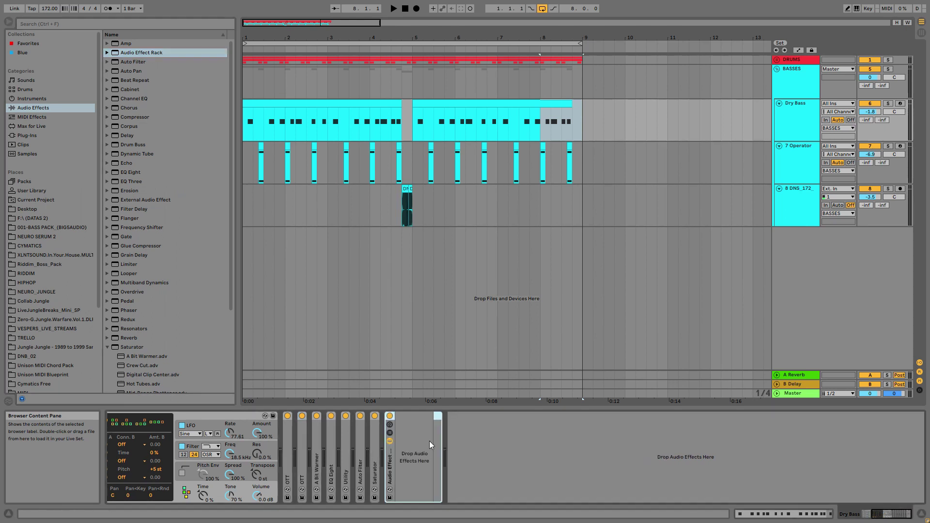
Step: Add an Auto Filter to the empty Audio Effect Rack, as a high-pass at about 2.18 kHz with 45 % resonance
left_click_drag(127, 61, 443, 428)
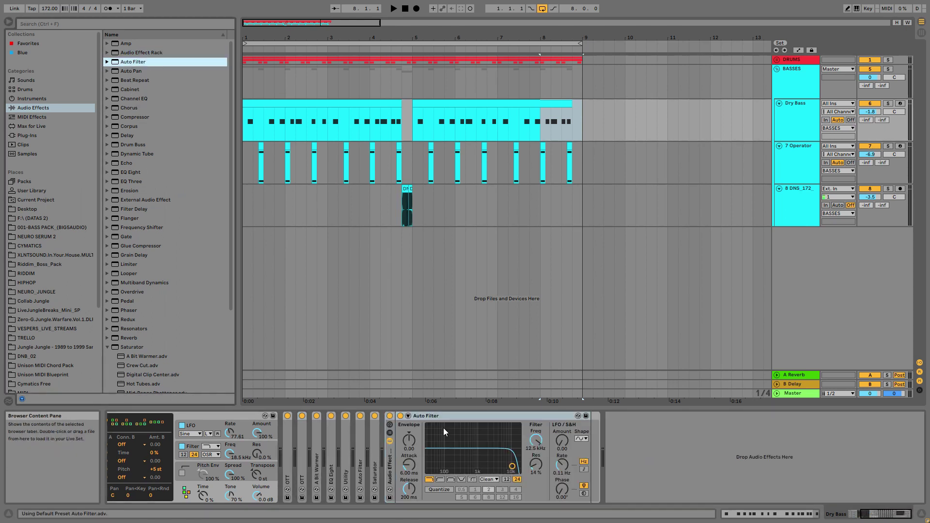
left_click(439, 479)
mouse_move(536, 465)
left_mouse_down()
mouse_move(536, 450)
mouse_move(536, 458)
left_mouse_up()
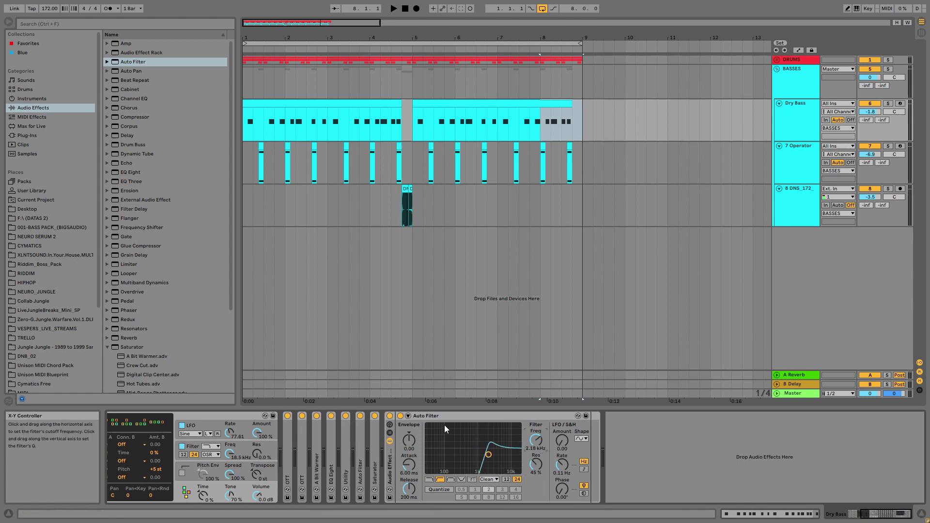
Step: Add a Delay after the Auto Filter in the rack and lower its delay time to about 2.54 ms
scroll(165, 208, "down", 3)
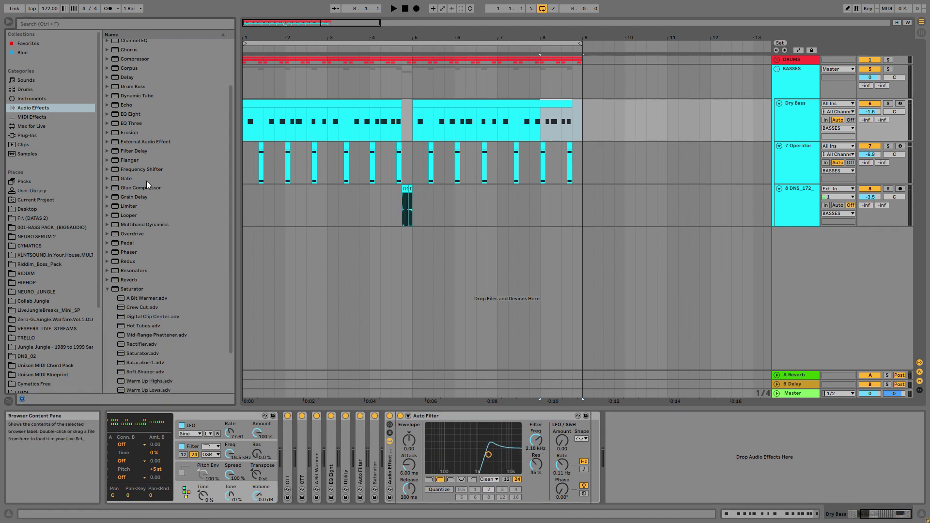
scroll(138, 167, "down", 3)
scroll(134, 90, "up", 3)
double_click(135, 88)
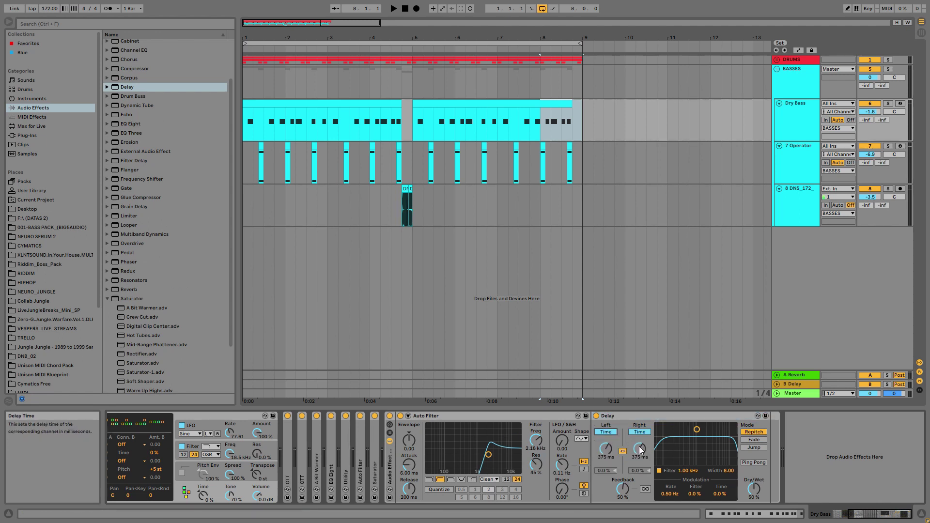
left_click_drag(640, 449, 640, 479)
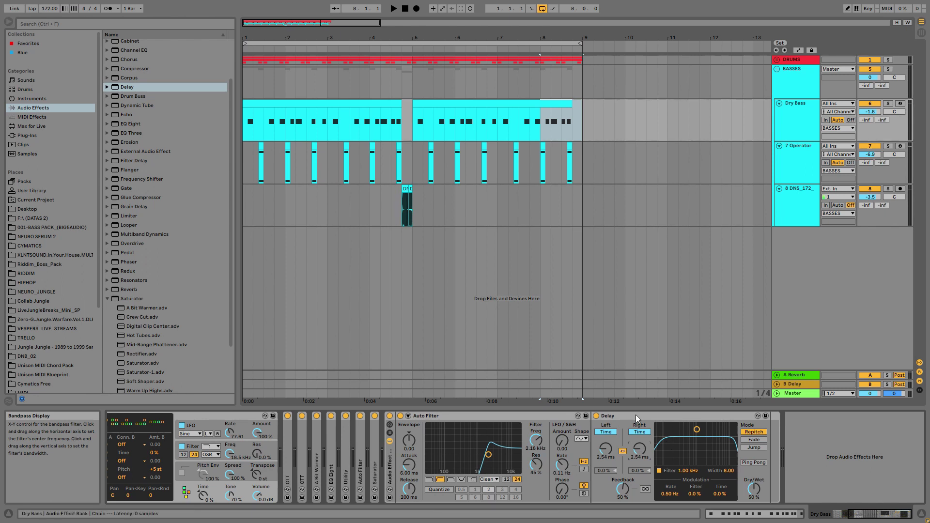
Step: Show the rack's macro controls and map the Auto Filter frequency, left delay time and delay feedback to Macro 1
left_click(390, 426)
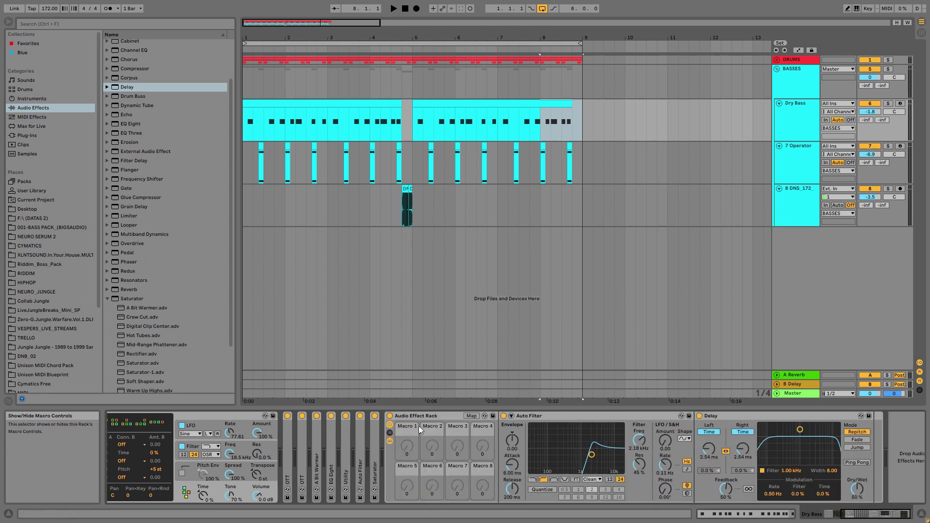
right_click(631, 441)
left_click(650, 381)
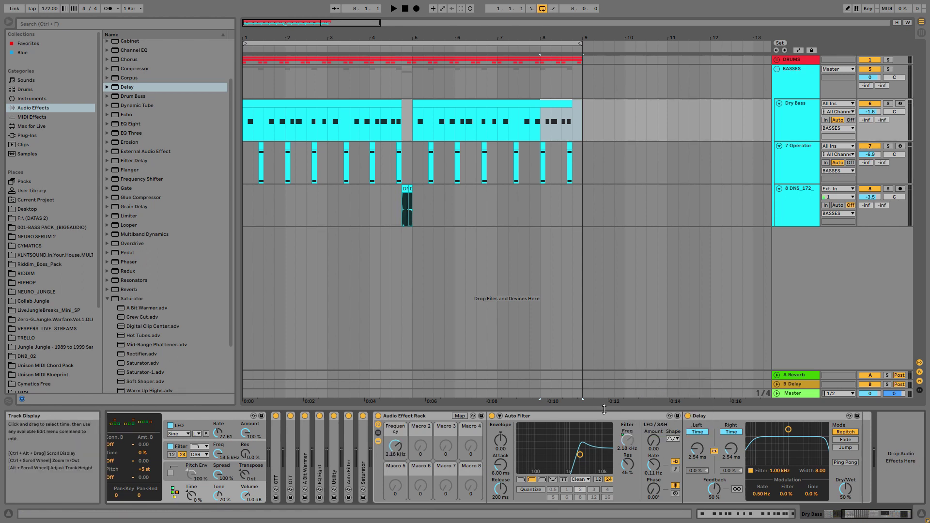
left_click(629, 441)
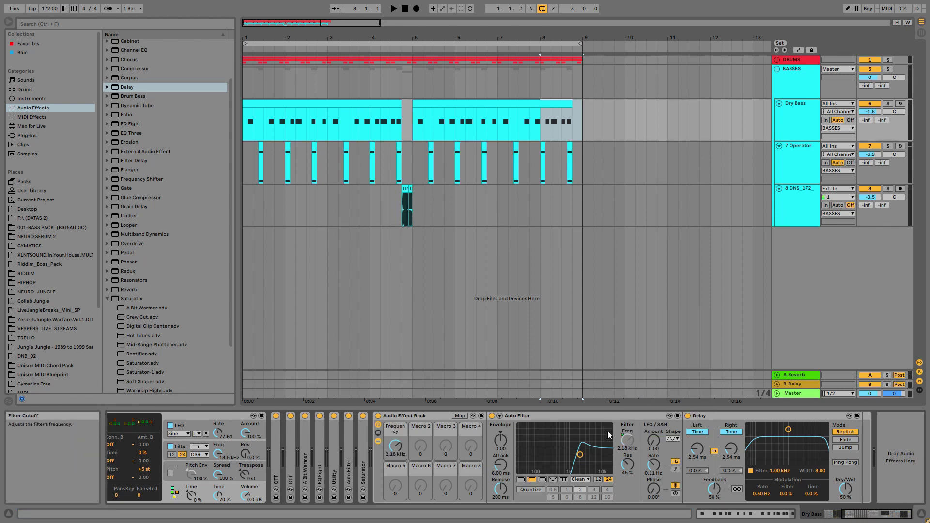
right_click(699, 449)
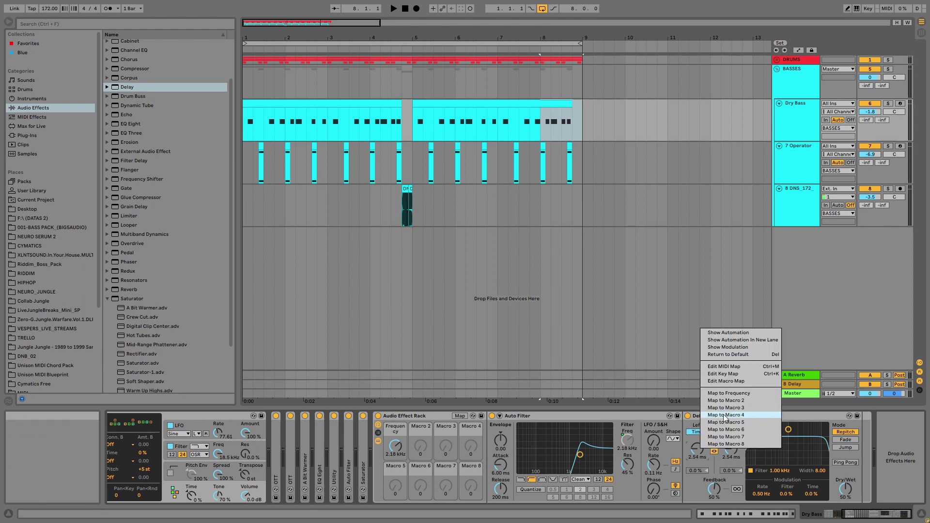
left_click(727, 385)
right_click(714, 489)
left_click(743, 432)
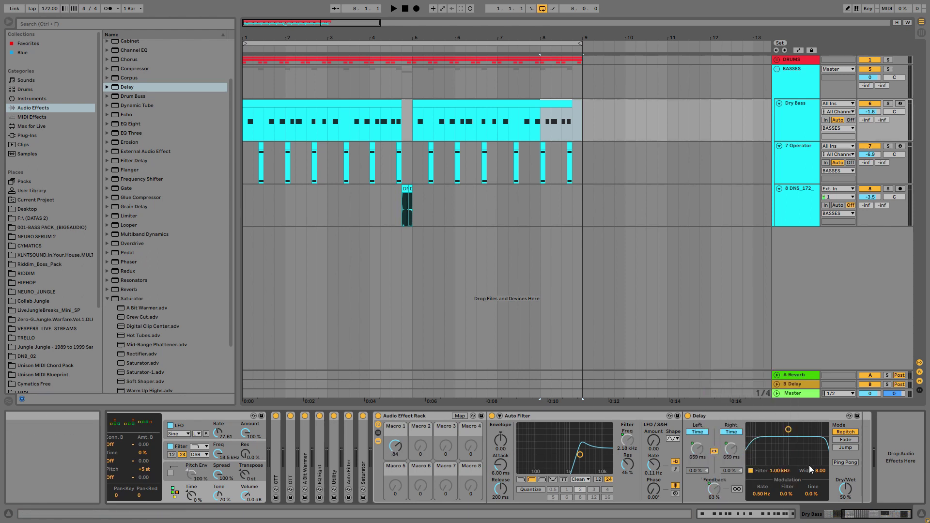
Step: Set the Delay's Dry/Wet to 100 % and audition the bass loop while lowering Macro 1 to 52
left_click_drag(834, 484, 834, 434)
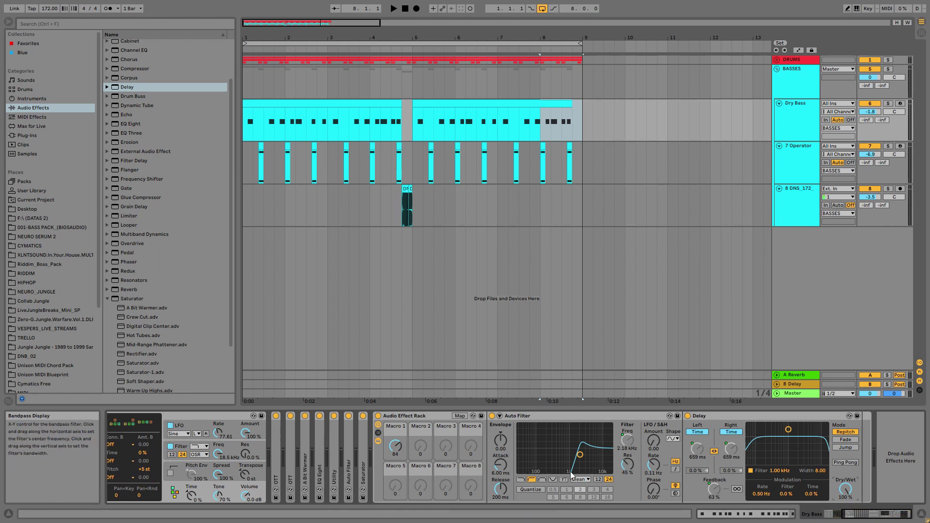
left_click(514, 122)
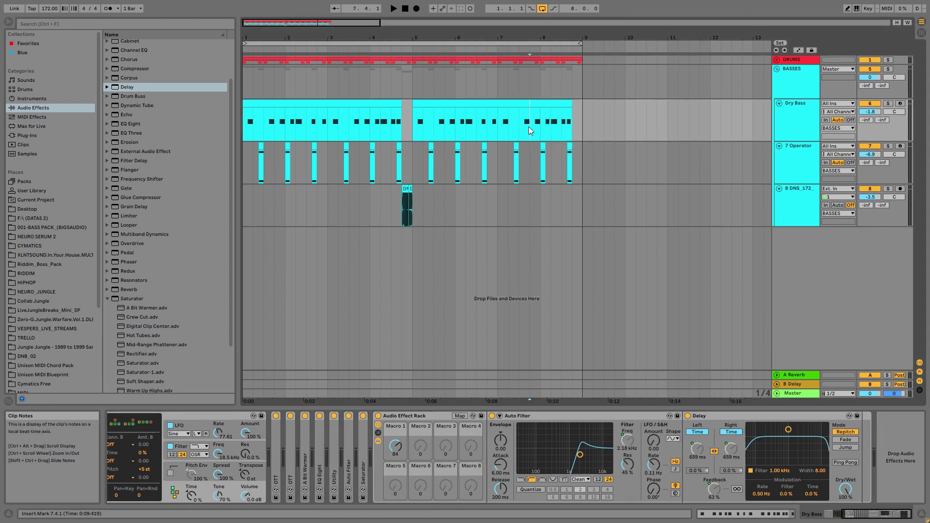
key("space")
left_click_drag(396, 446, 396, 465)
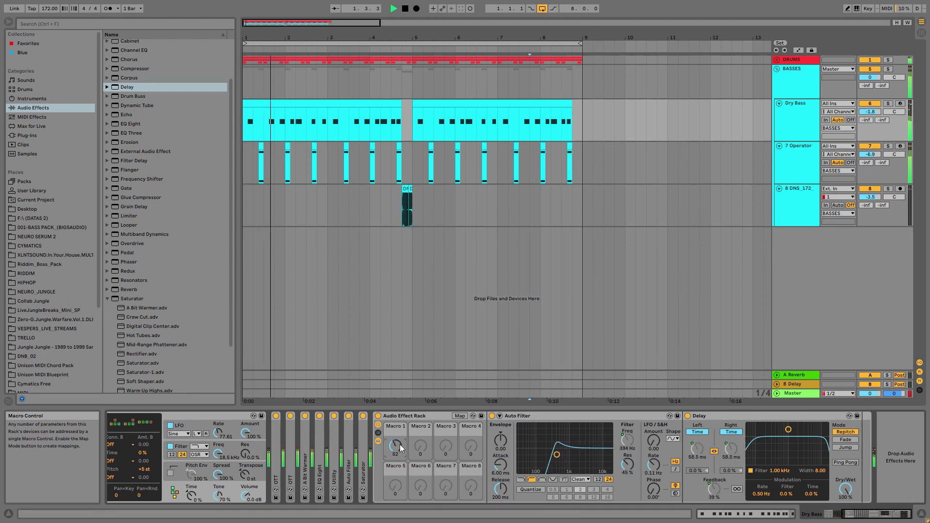
Step: Turn Macro 1 up to 127 and limit its Auto Filter frequency mapping to a maximum of 1.49 kHz
left_click(462, 418)
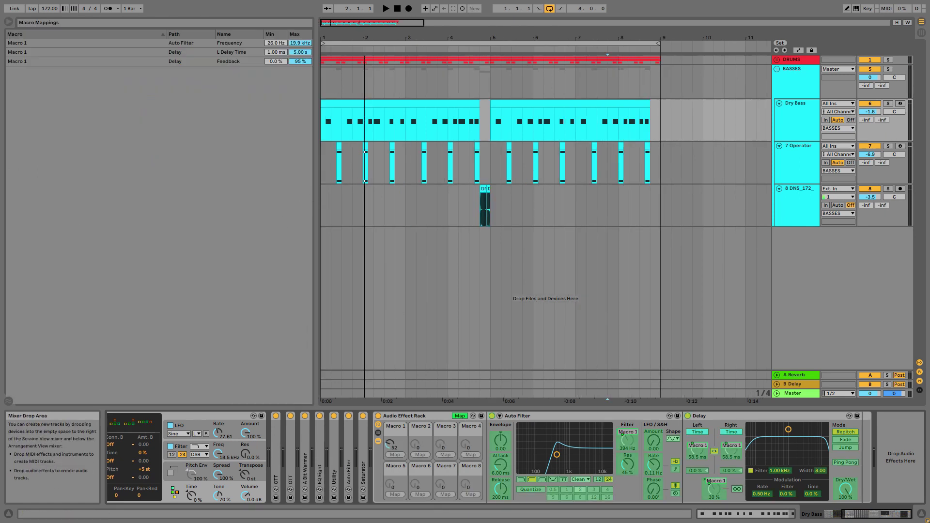
left_click_drag(392, 444, 392, 416)
left_click(625, 443)
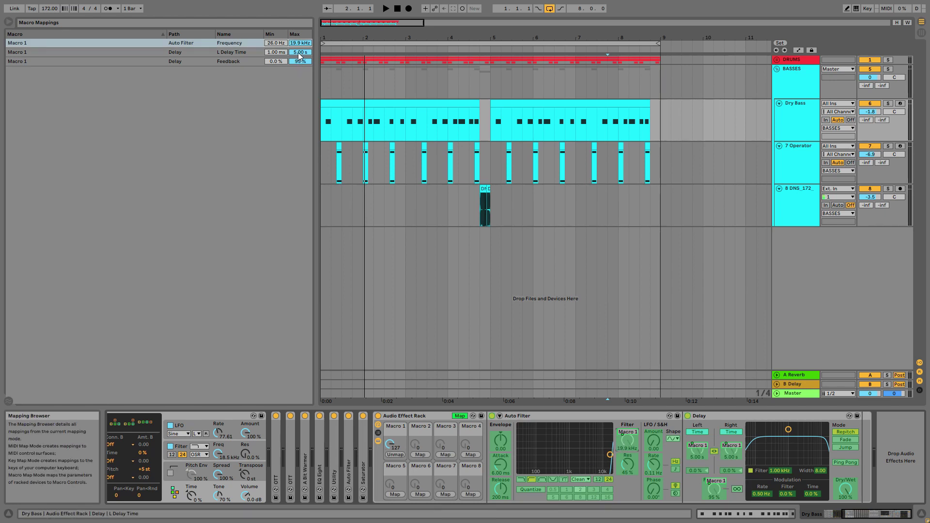
left_click_drag(299, 43, 299, 67)
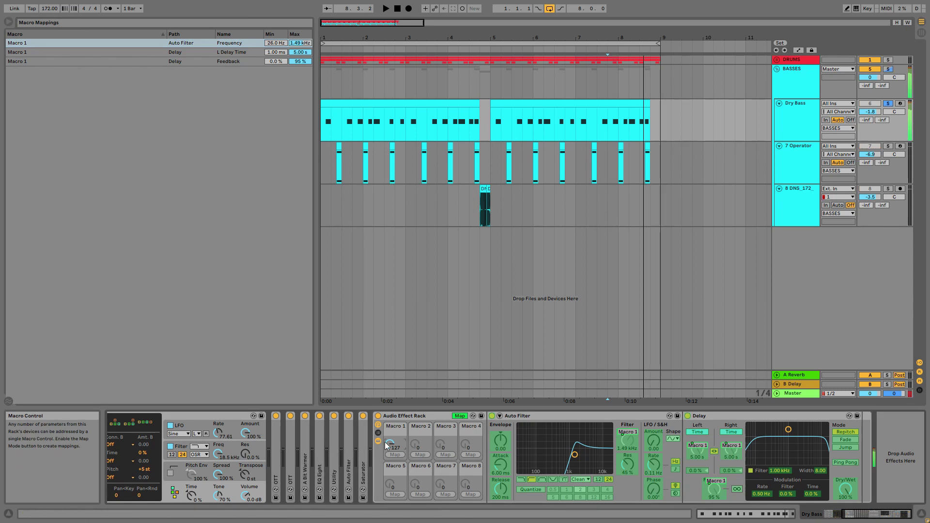
Step: Limit Macro 1's delay feedback mapping to 50–80 % and audition the loop while moving the macro near its minimum
left_click_drag(386, 445, 386, 479)
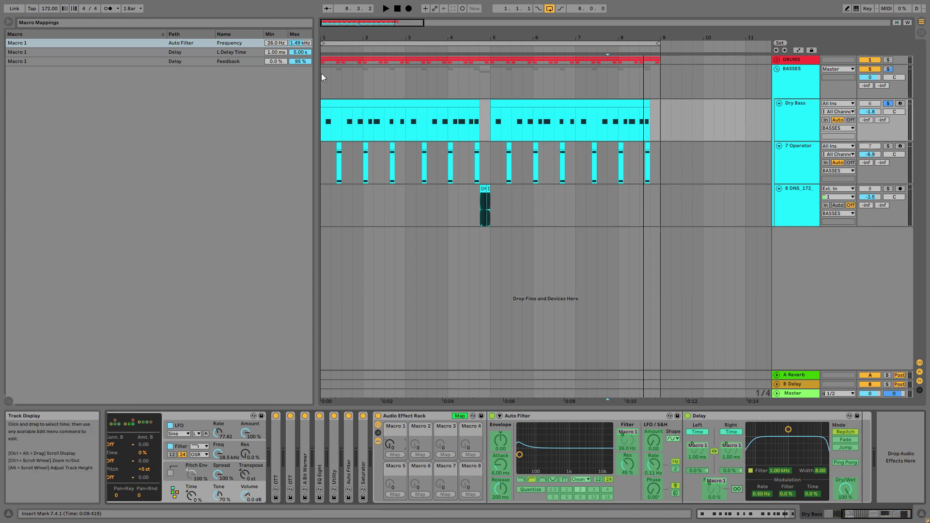
left_click_drag(303, 60, 304, 68)
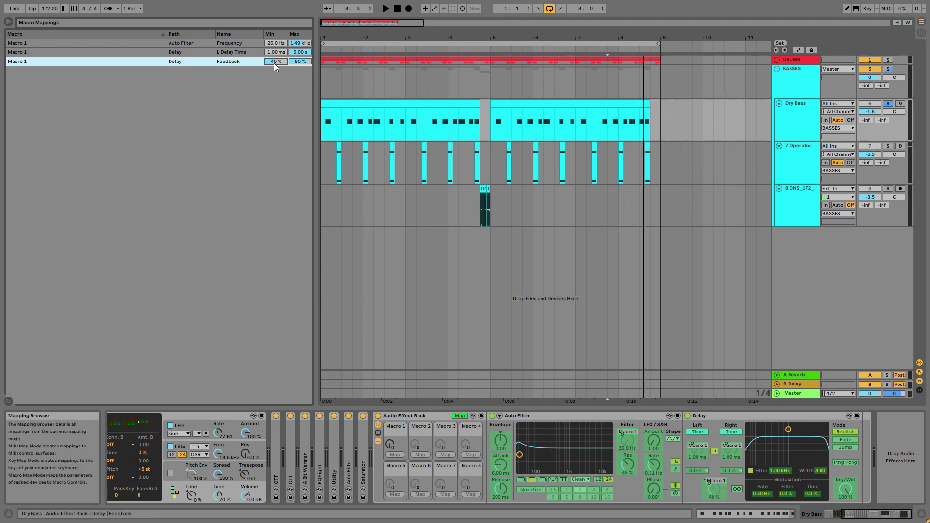
left_click_drag(278, 63, 277, 58)
key("space")
mouse_move(391, 443)
left_mouse_down()
mouse_move(391, 386)
mouse_move(394, 449)
left_mouse_up()
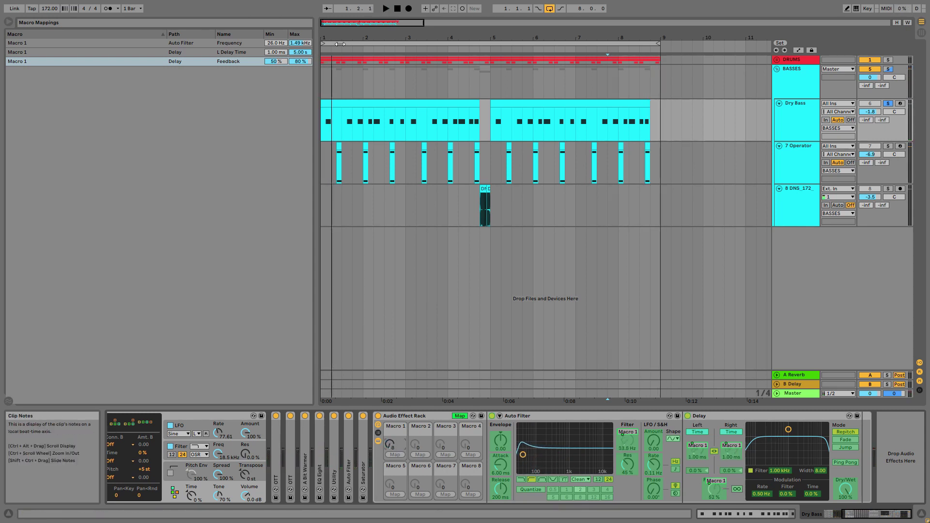
Step: Limit Macro 1's delay time mapping to 12–17 ms, audition the loop with the macro at 0 and leave mapping mode
left_click(277, 52)
type("12")
key("Return")
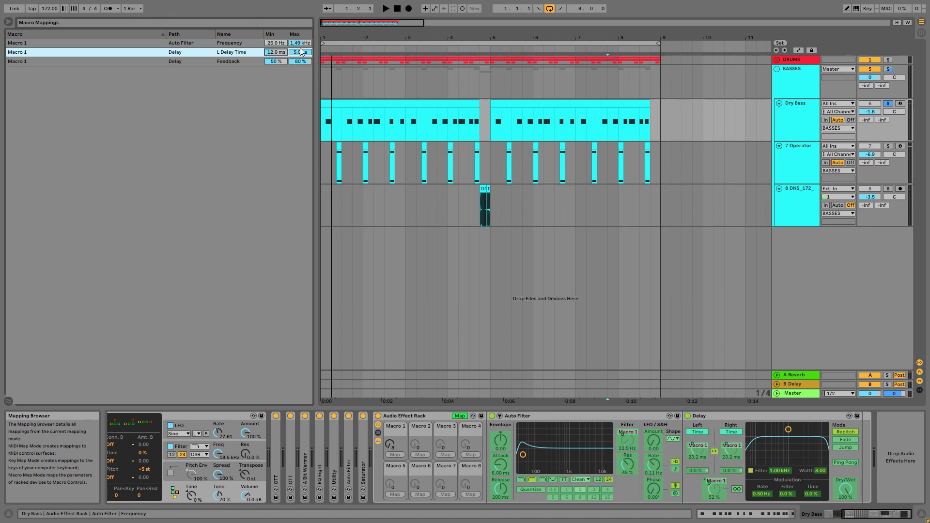
left_click(302, 51)
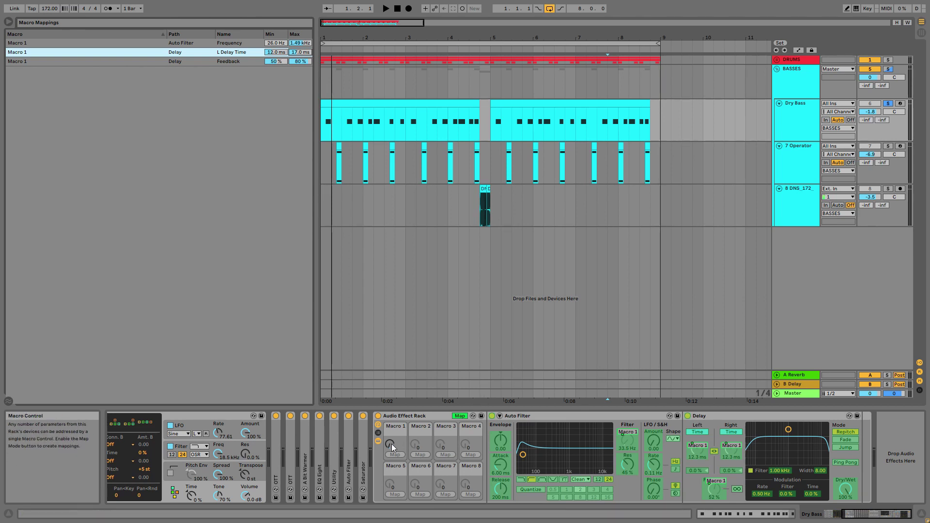
mouse_move(392, 444)
left_mouse_down()
mouse_move(392, 320)
mouse_move(391, 443)
left_mouse_up()
key("space")
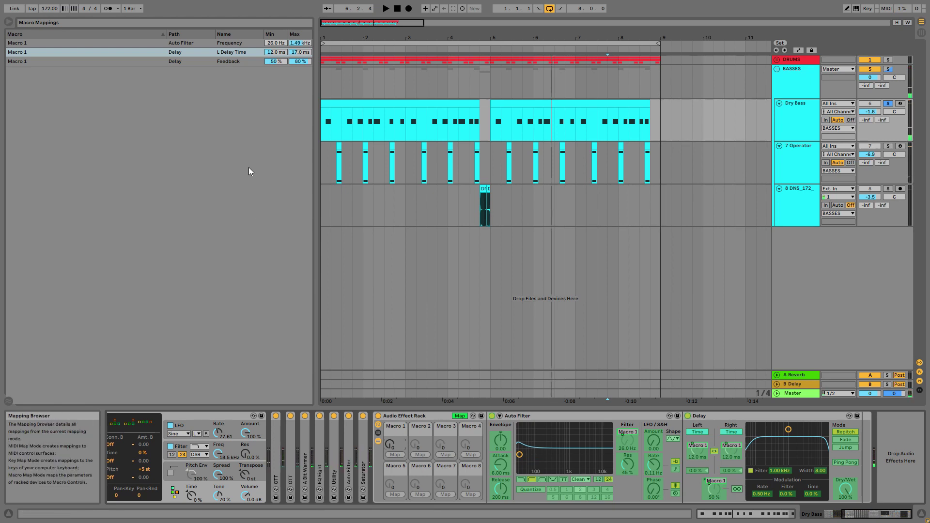
left_click(460, 415)
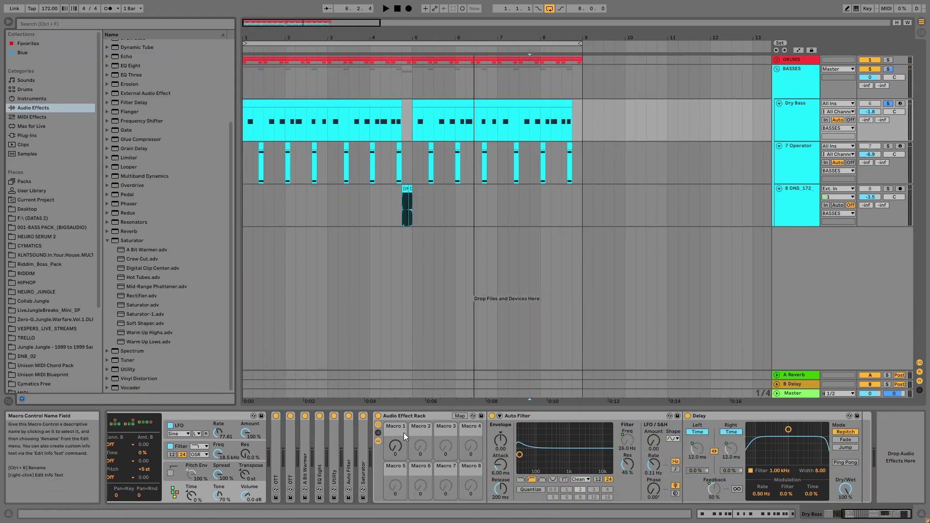
left_click(396, 445)
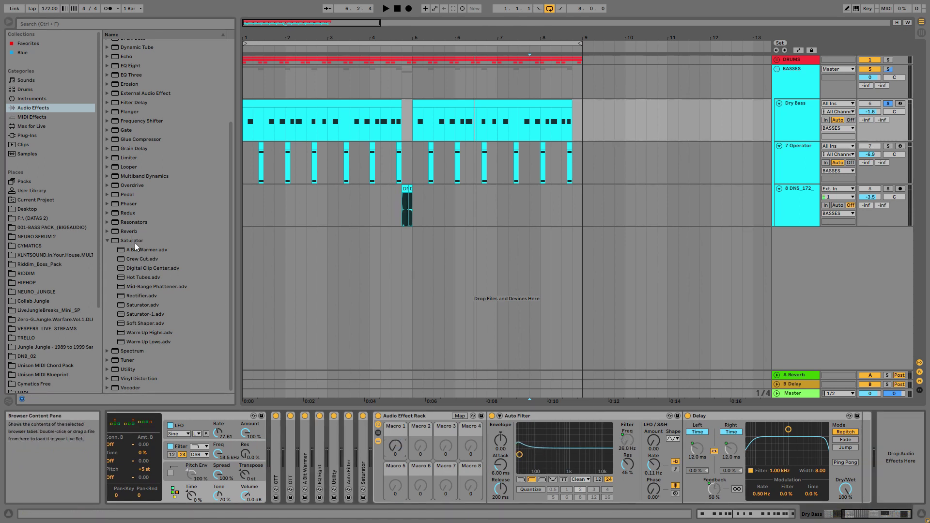
Step: Add a Utility after the Delay in the rack and map its gain to Macro 1
left_click(128, 369)
key("shift+Tab")
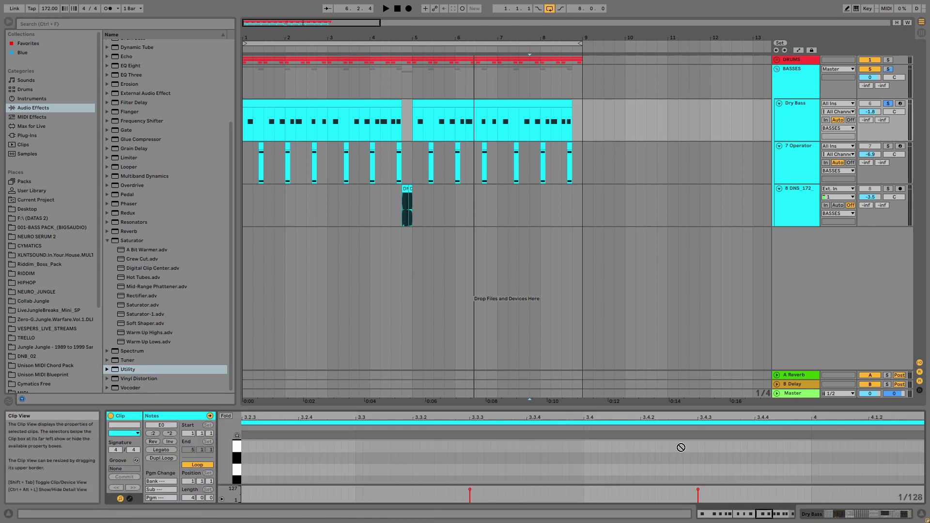
left_click(788, 109)
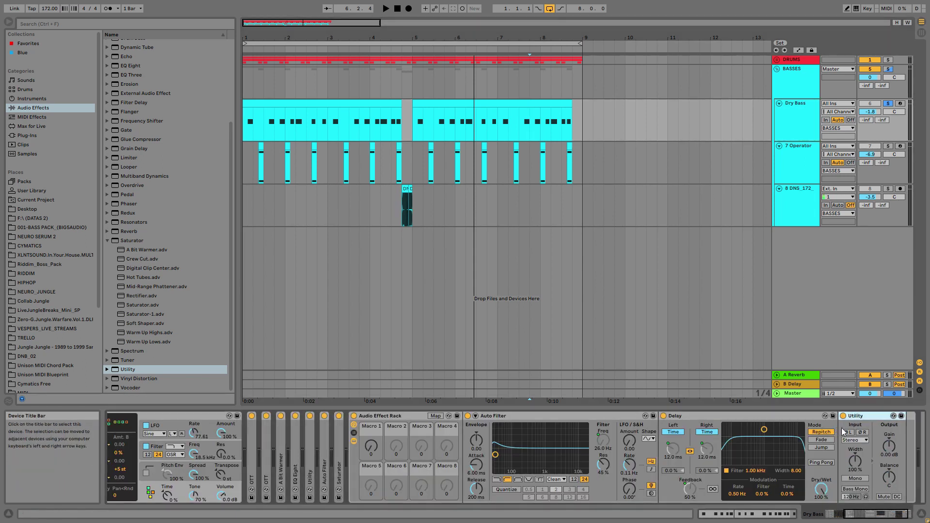
right_click(890, 445)
left_click(860, 389)
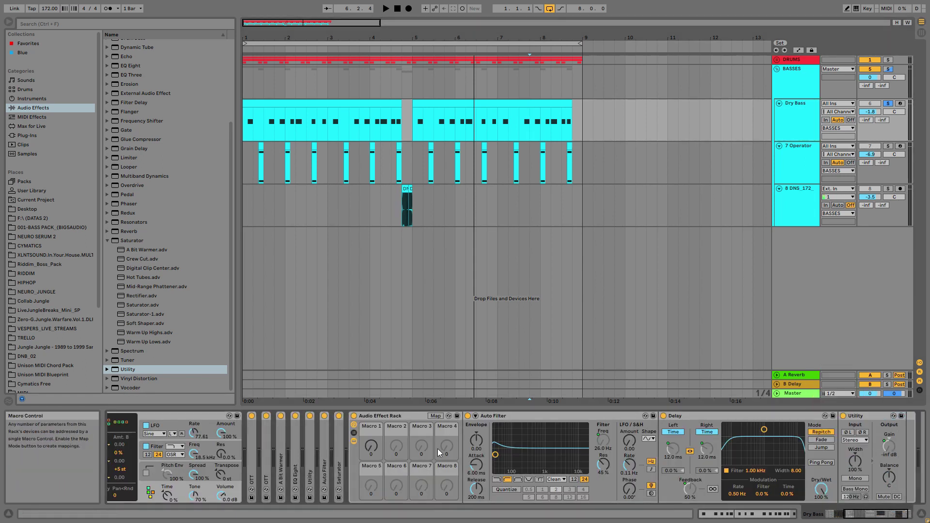
Step: Limit Macro 1's Utility gain mapping to a range of 0 to 3 dB
left_click(431, 415)
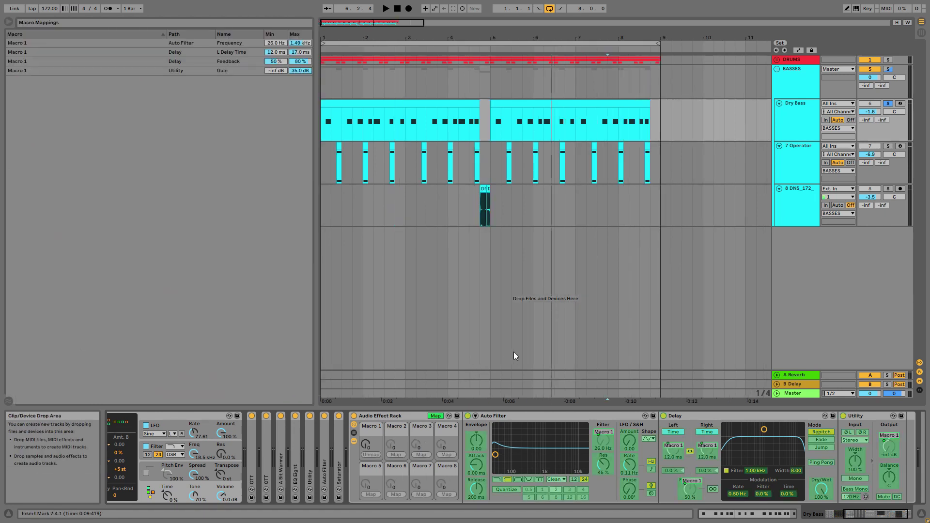
left_click(295, 71)
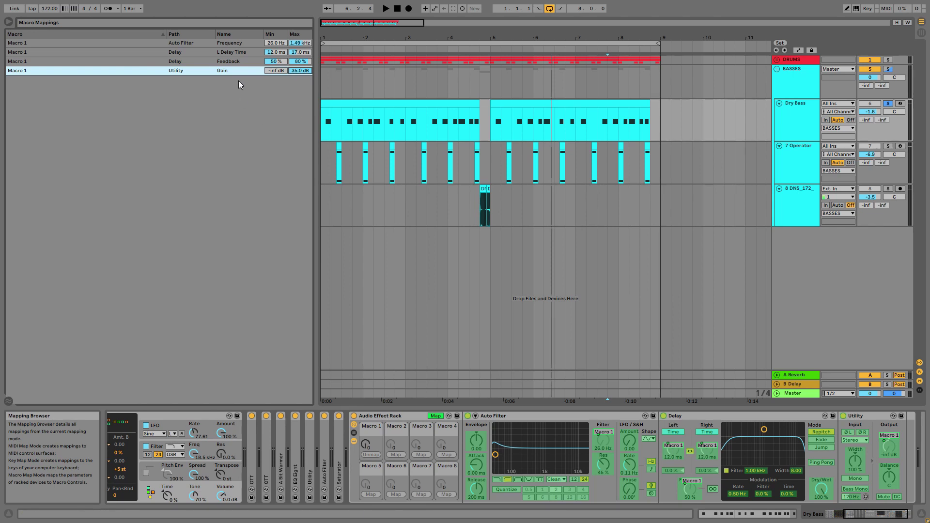
left_click(277, 71)
type("0")
key("Return")
left_click(300, 71)
Step: Audition the bass loop while sweeping Macro 1, reset the macro to 0 and leave mapping mode
key("space")
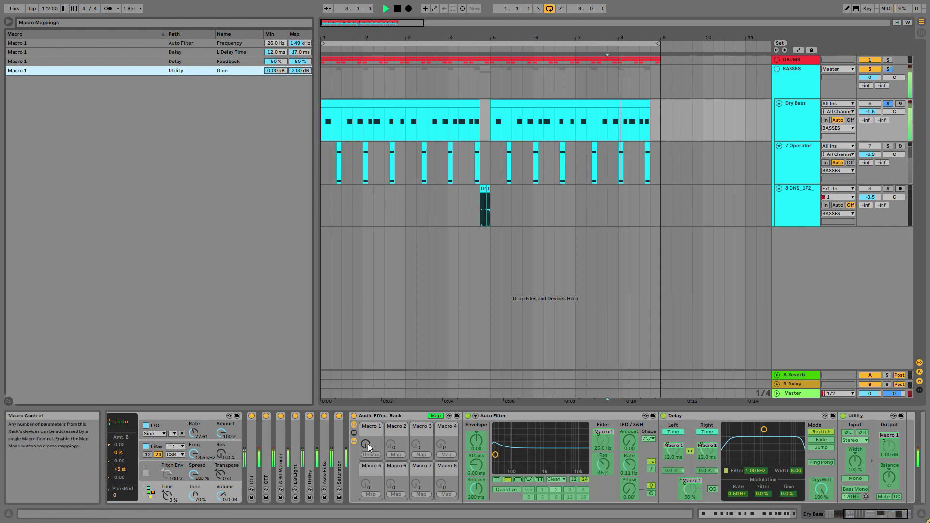
left_click_drag(366, 444, 366, 383)
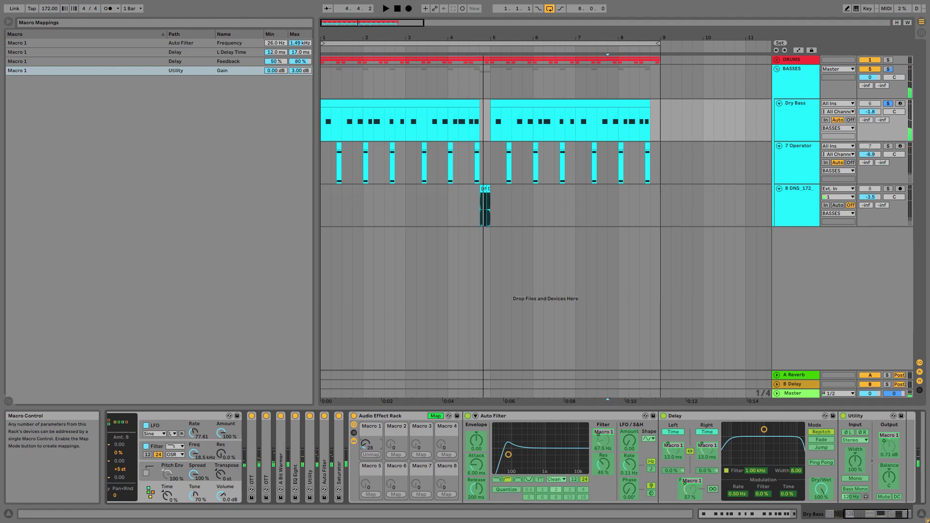
double_click(367, 444)
left_click(435, 416)
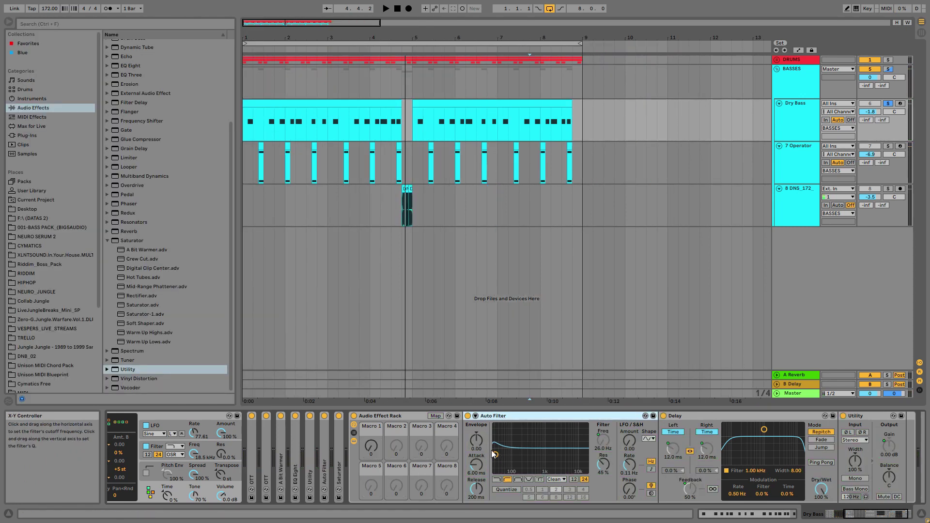
left_click(597, 452)
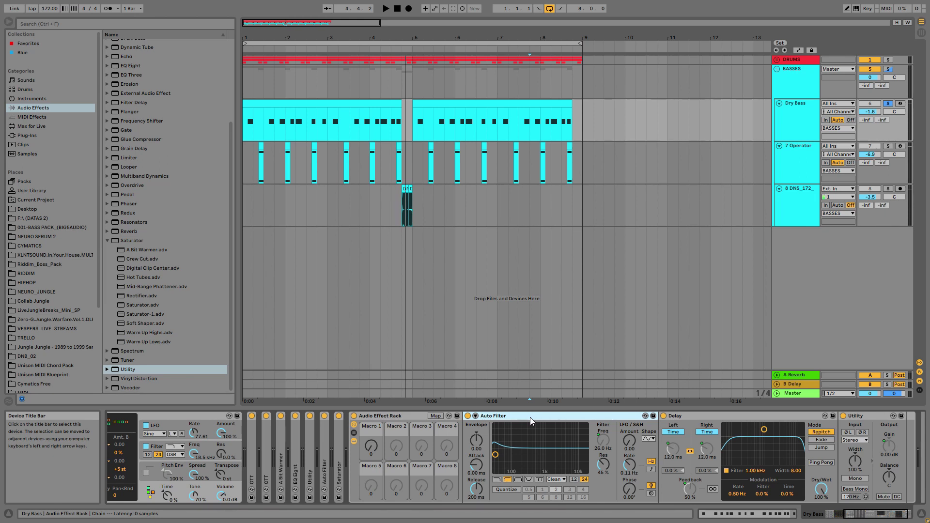
left_click(434, 418)
left_click(432, 417)
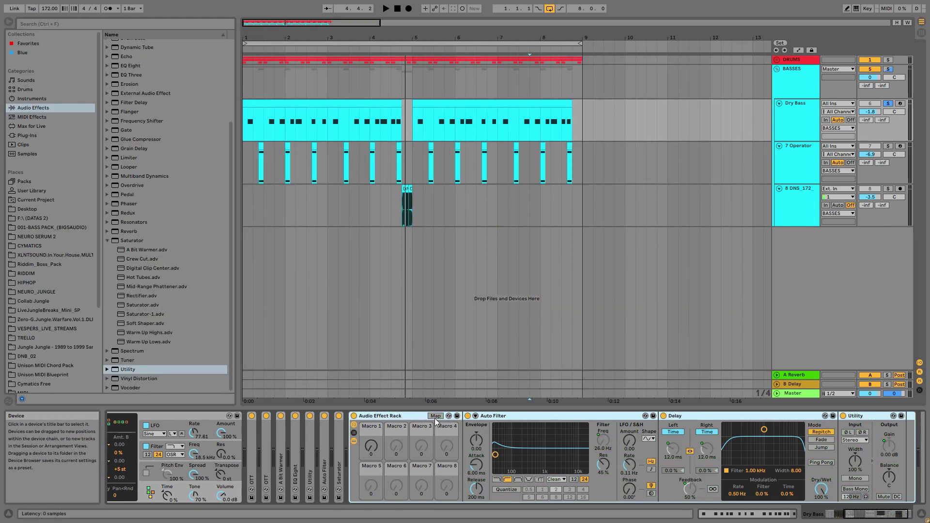
left_click(435, 418)
right_click(467, 417)
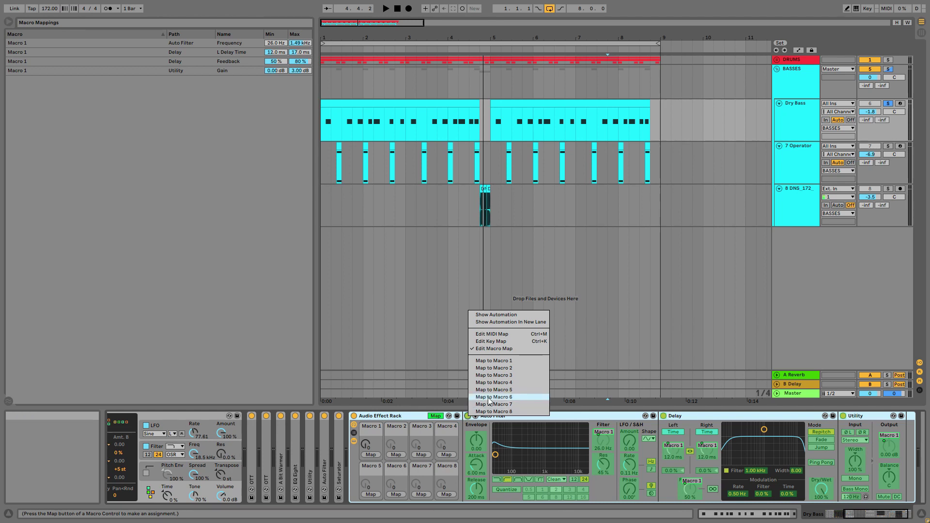
left_click(502, 362)
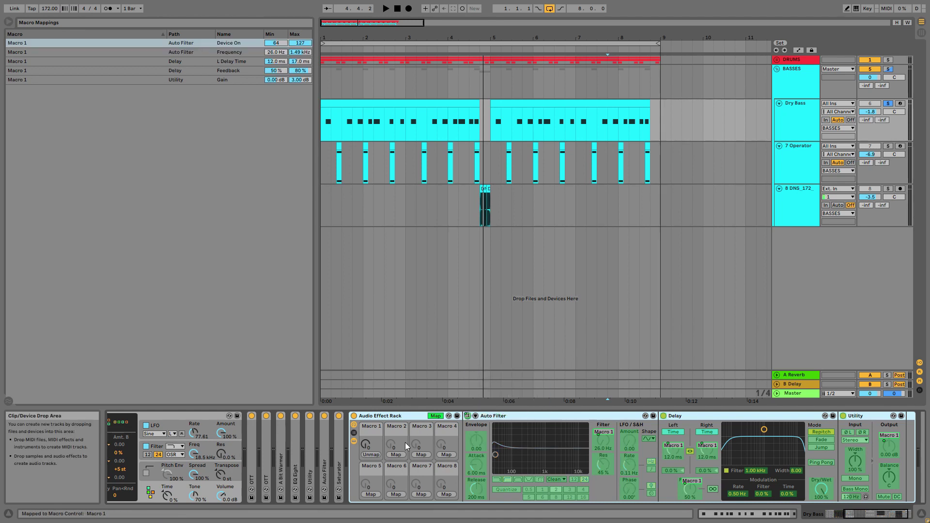
left_click(392, 416)
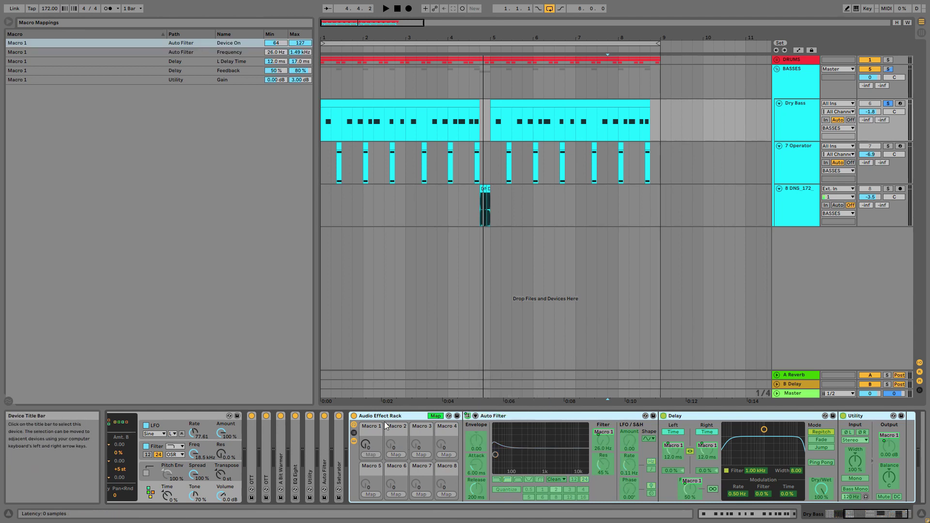
Step: Set the Auto Filter Device On mapping range to minimum 1 and maximum 0, leave mapping mode and test Macro 1
left_click(278, 43)
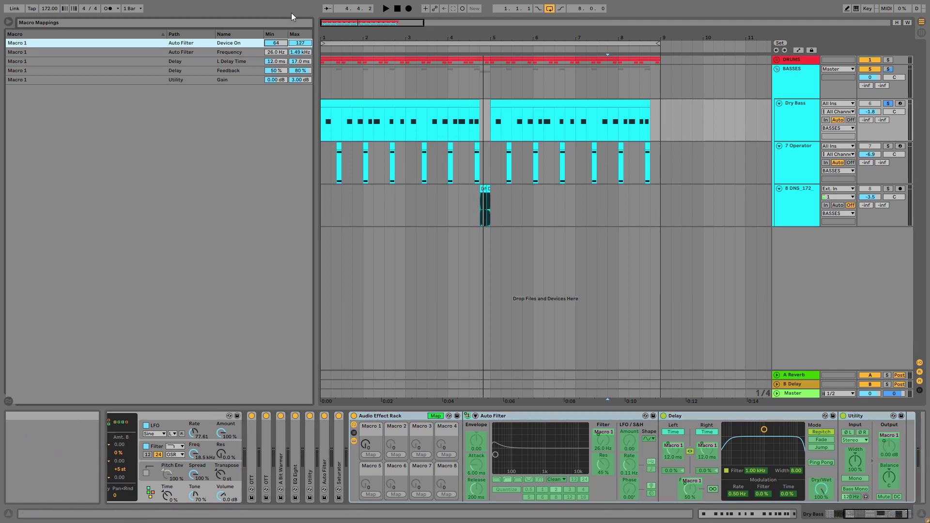
type("1")
key("Return")
left_click(300, 43)
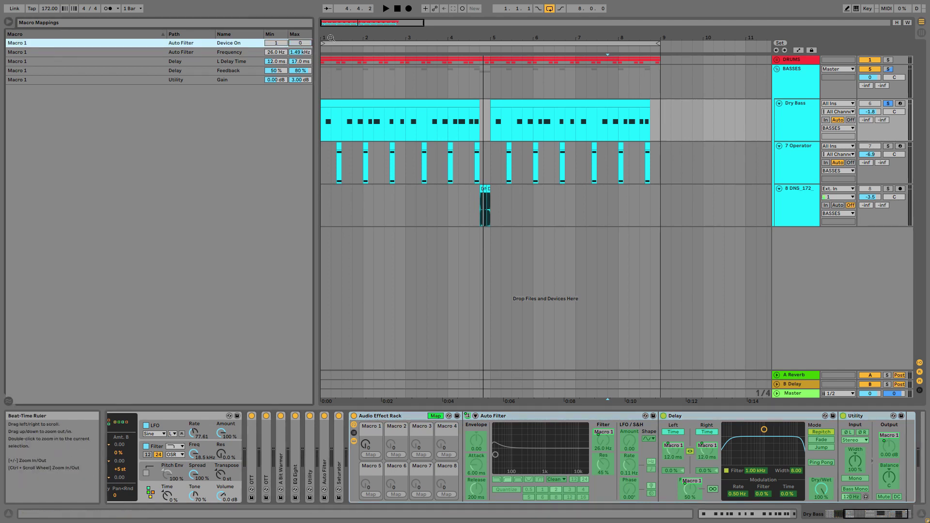
left_click(436, 416)
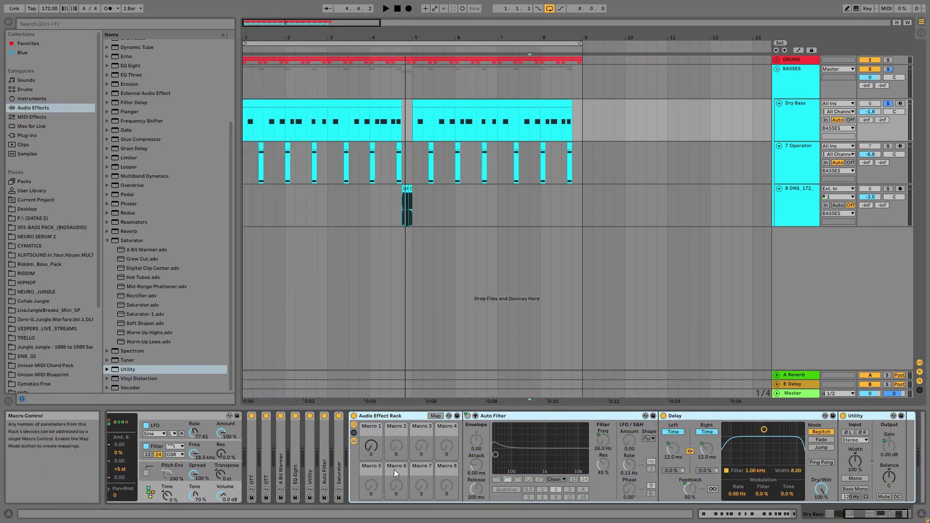
left_click(377, 444)
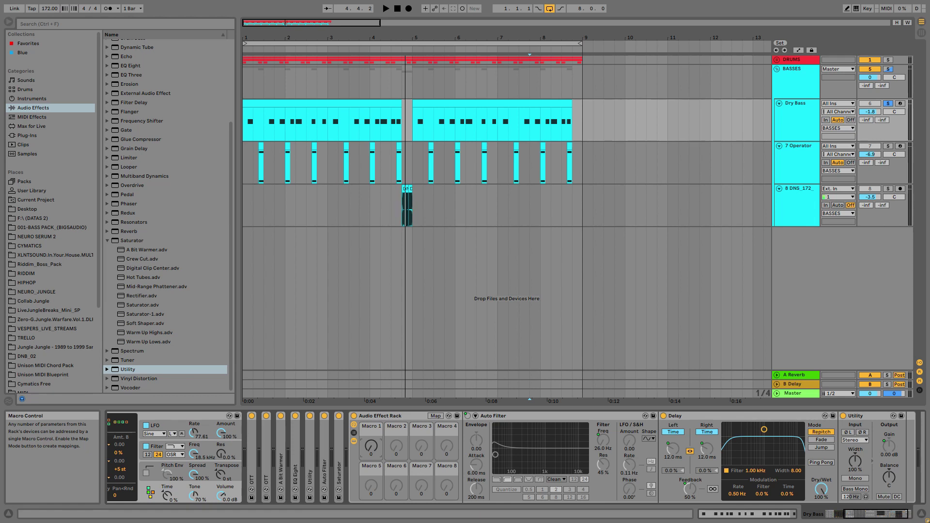
left_click_drag(372, 446, 372, 450)
right_click(664, 417)
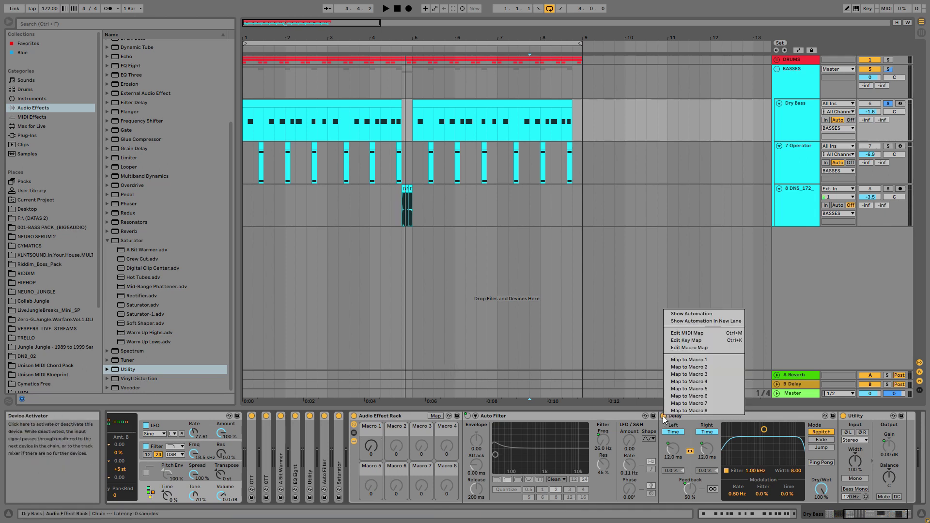
left_click(688, 360)
left_click(439, 416)
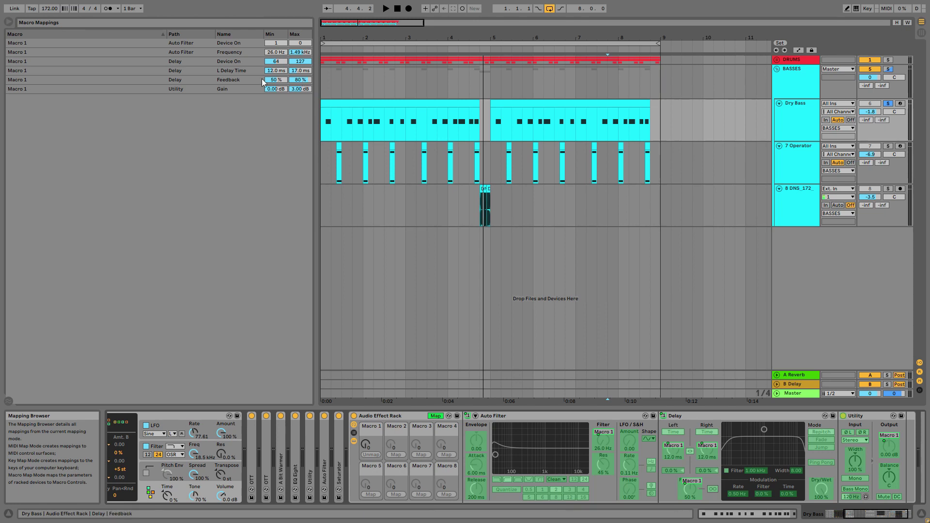
Step: Set the Delay Device On mapping range to minimum 1 and maximum 0, leave mapping mode and test Macro 1
left_click(232, 64)
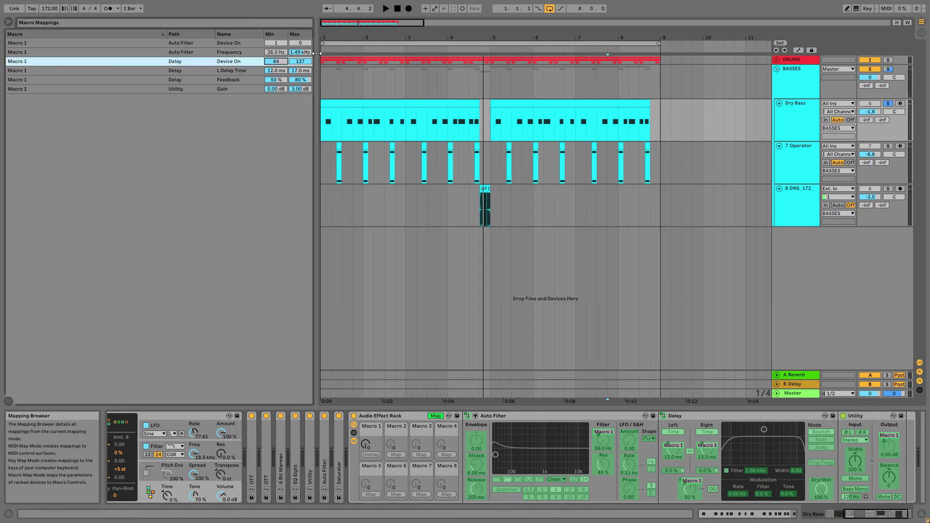
left_click(305, 61)
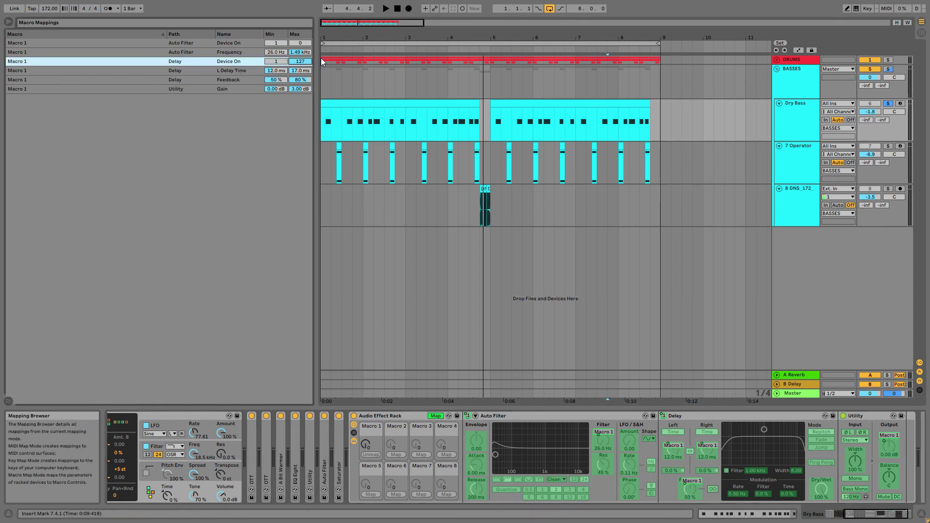
type("0")
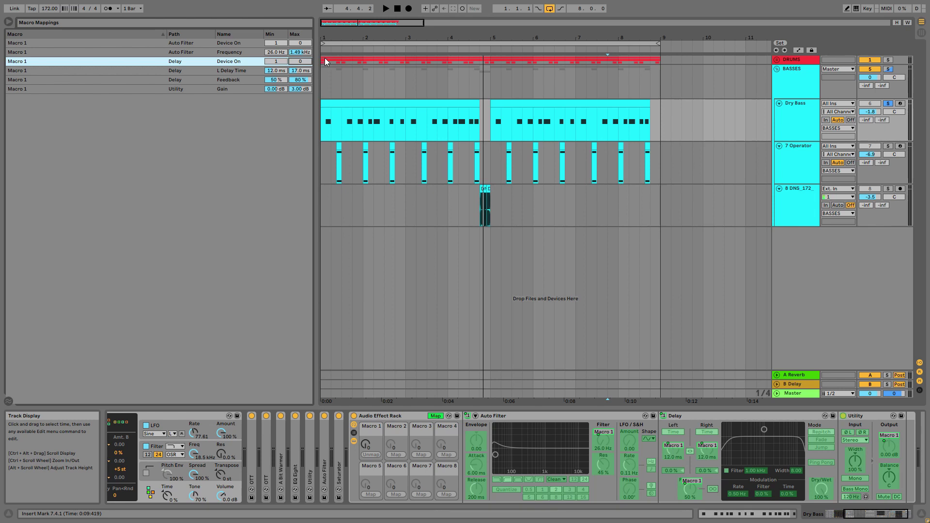
left_click(436, 415)
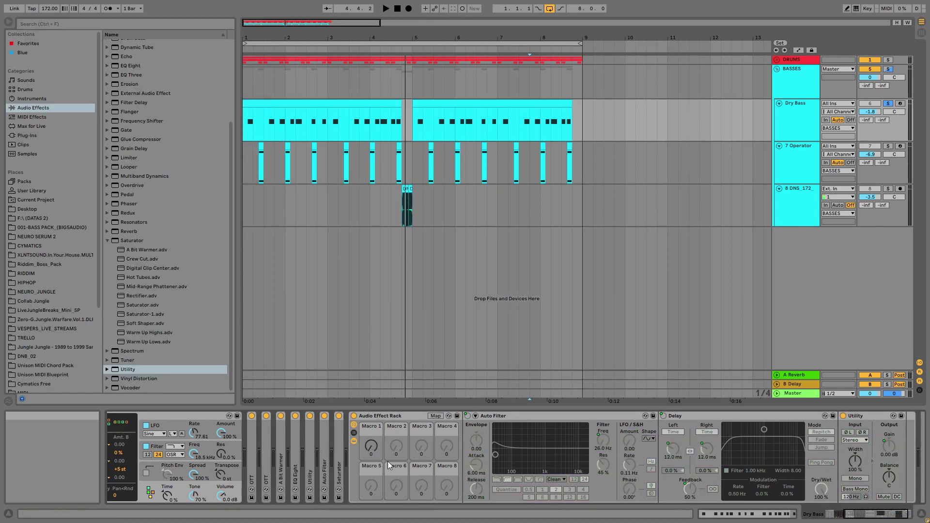
left_click_drag(371, 446, 371, 449)
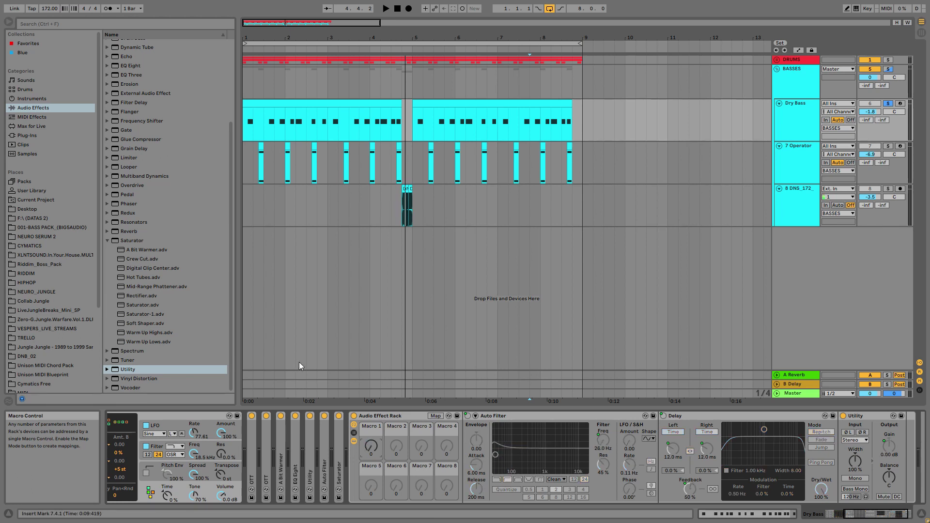
Step: Draw Macro 1 automation on Dry Bass that curves up from bar 7, peaks around 8.3 and falls to 0 by bar 9
left_click(799, 50)
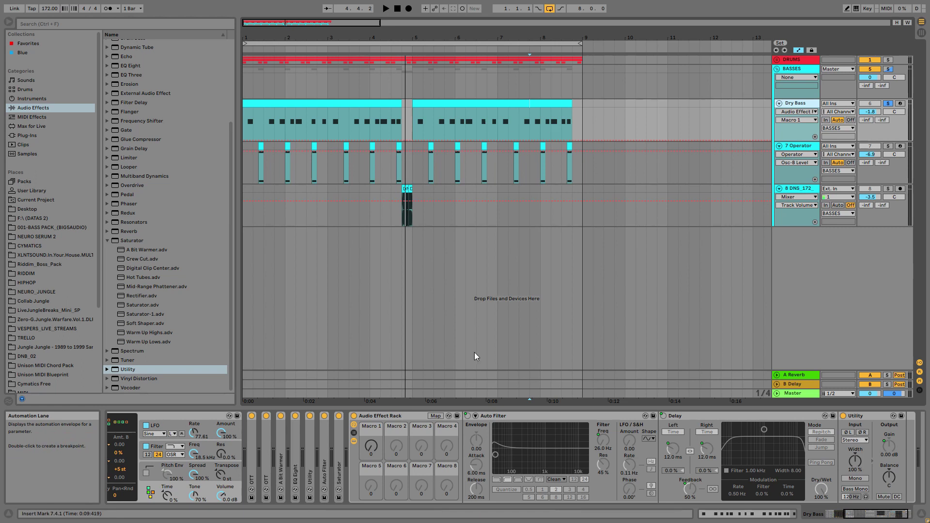
left_click(498, 141)
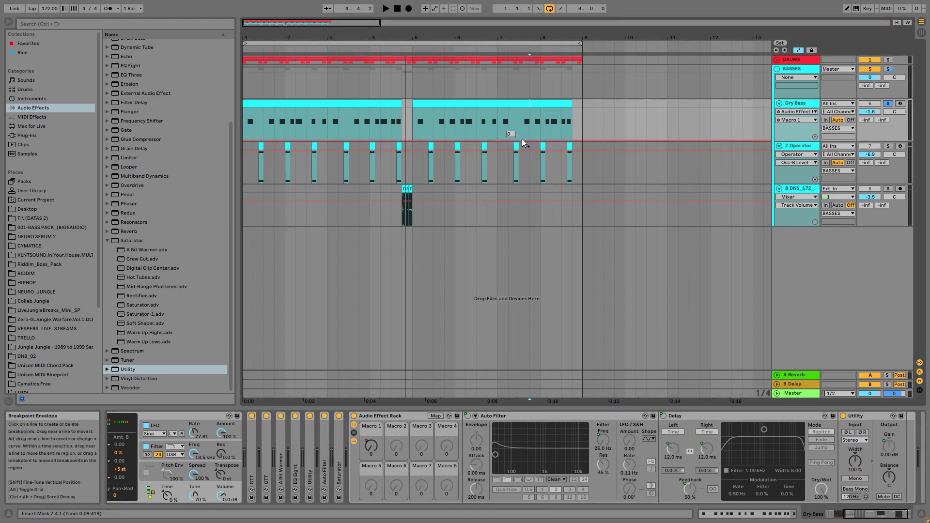
left_click_drag(551, 140, 576, 133)
Step: Audition the Macro 1 automation in the full mix from bar 5, and again from bar 8
left_click(412, 137)
key("space")
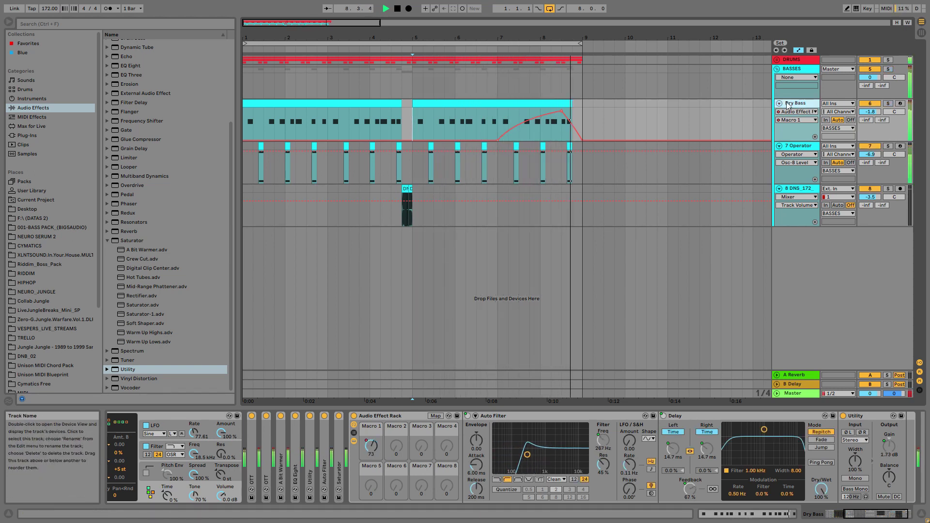
key("space")
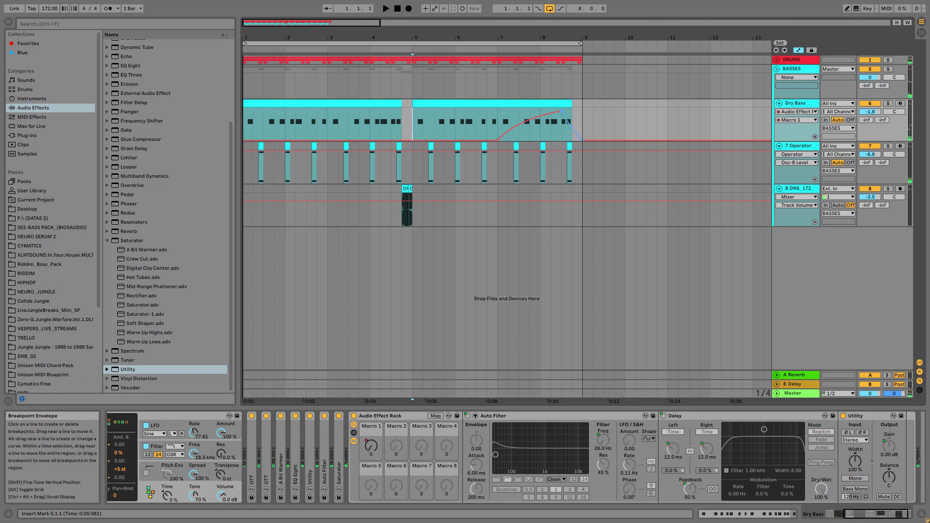
left_click(540, 129)
key("space")
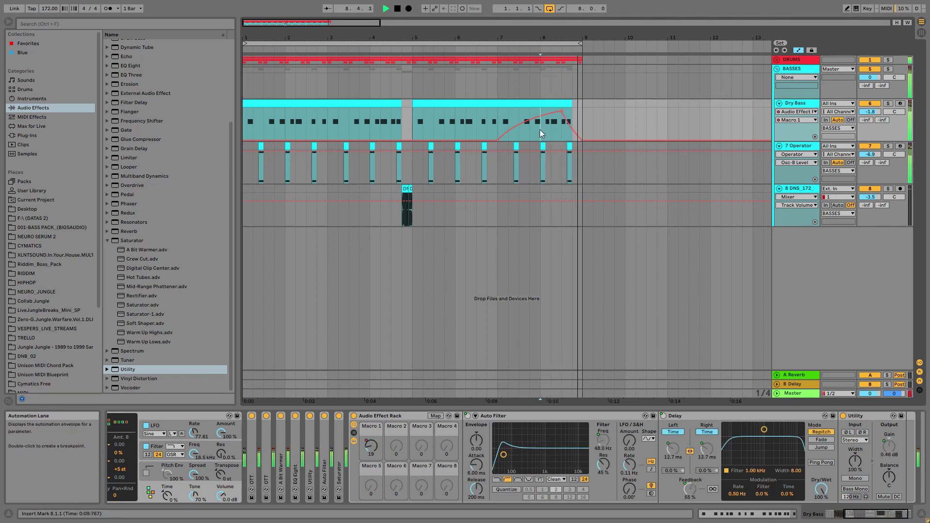
Step: Solo the Dry Bass track and play its automated section from bar 8
left_click(889, 104)
key("space")
key("space")
key("space")
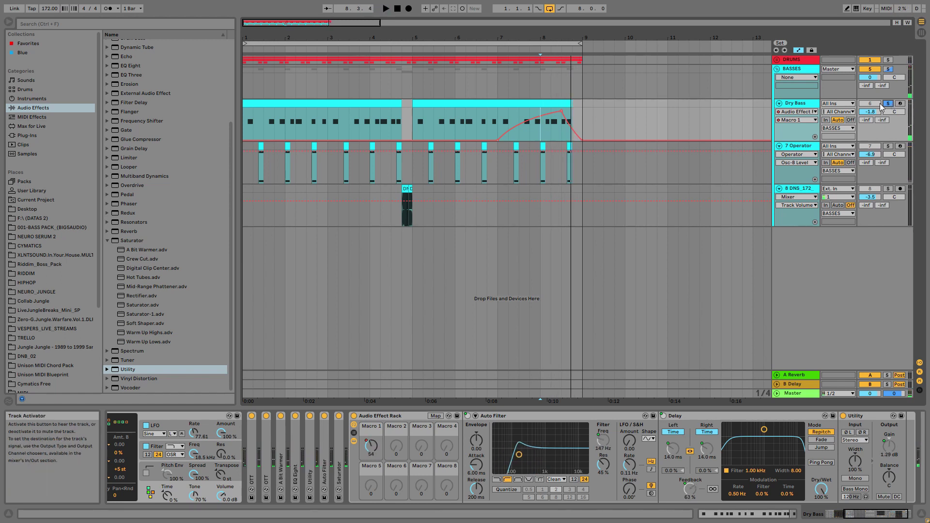
Step: Unsolo Dry Bass and play the automated section from bar 8 with the full mix
left_click(888, 105)
key("space")
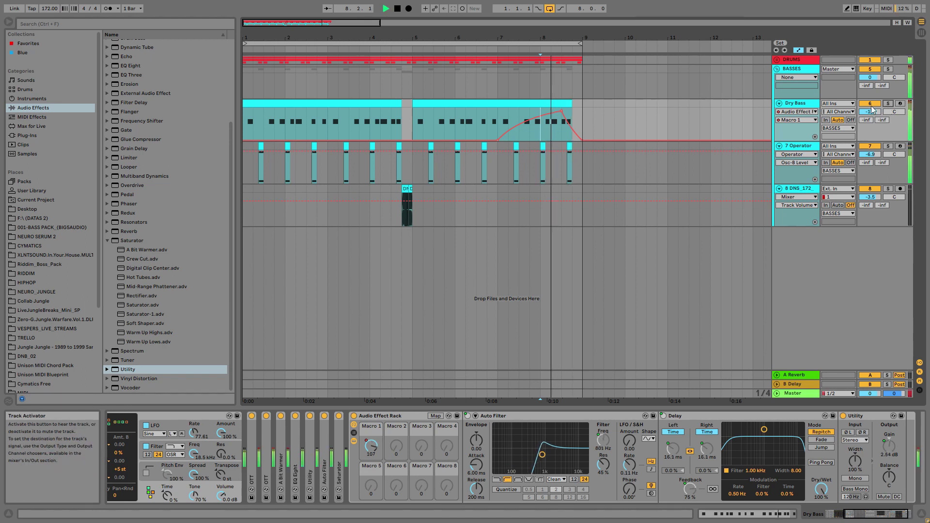
left_click_drag(556, 37, 556, 33)
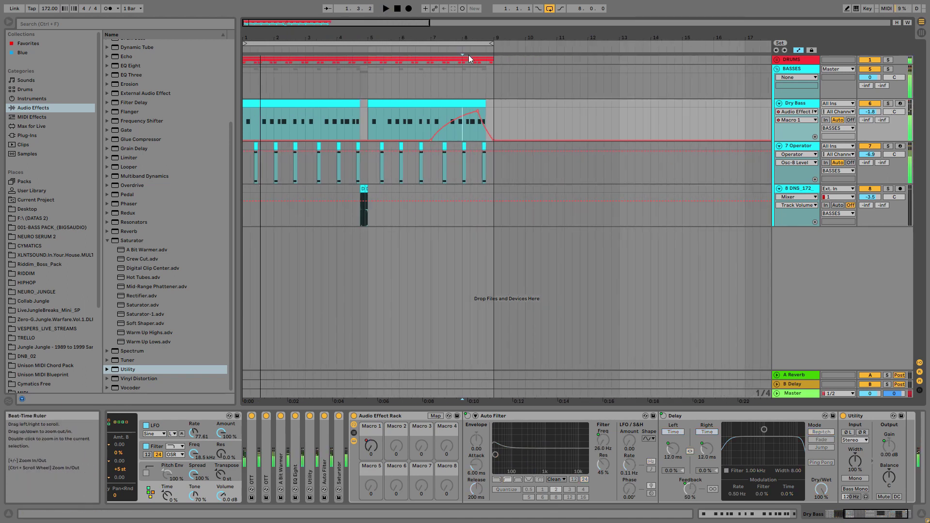